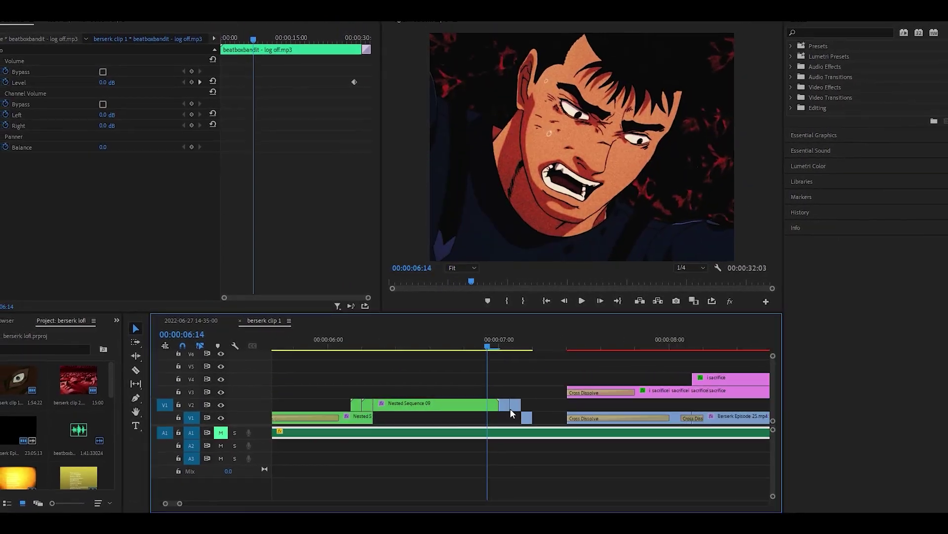
scroll(509, 395, "up", 2)
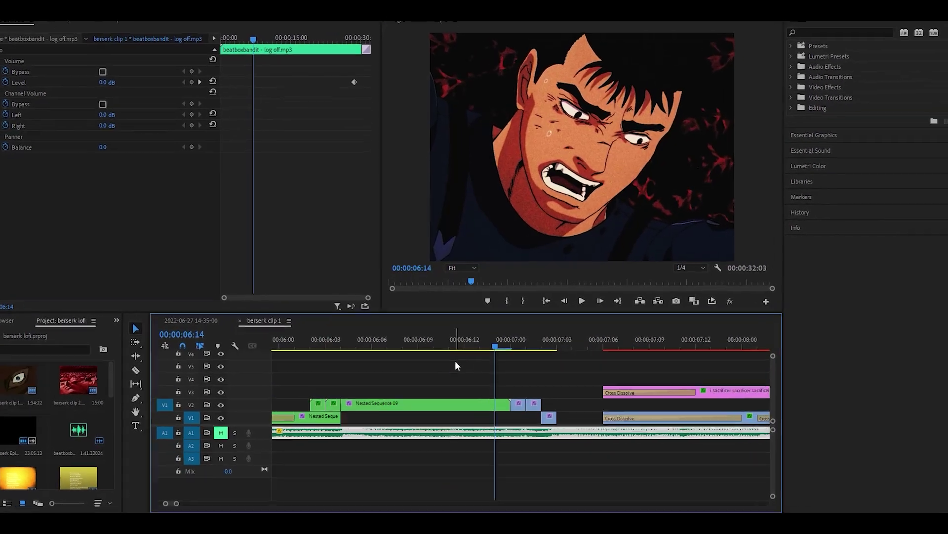
Replay the timeline near 6 seconds, then switch the H.264 export to CBR at 8 Mbps.
left_click_drag(502, 346, 546, 379)
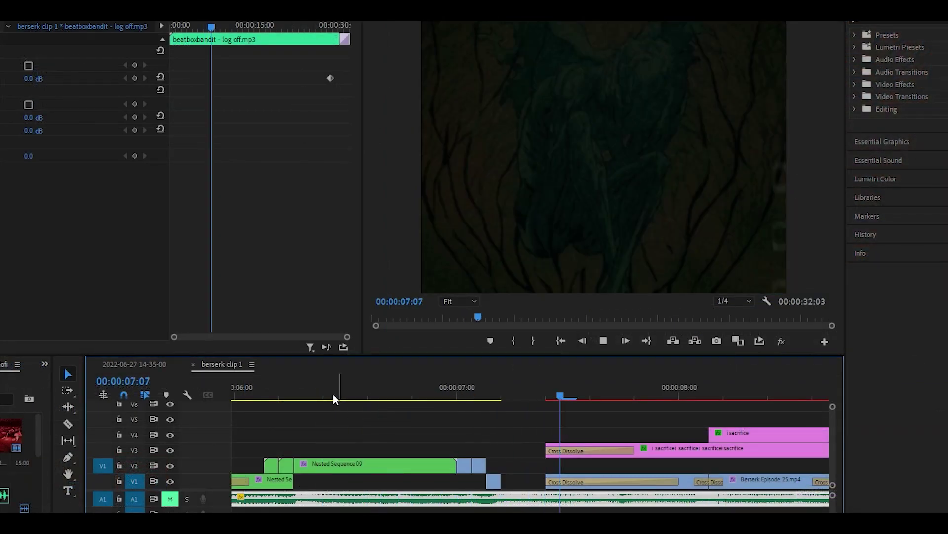
left_click(331, 395)
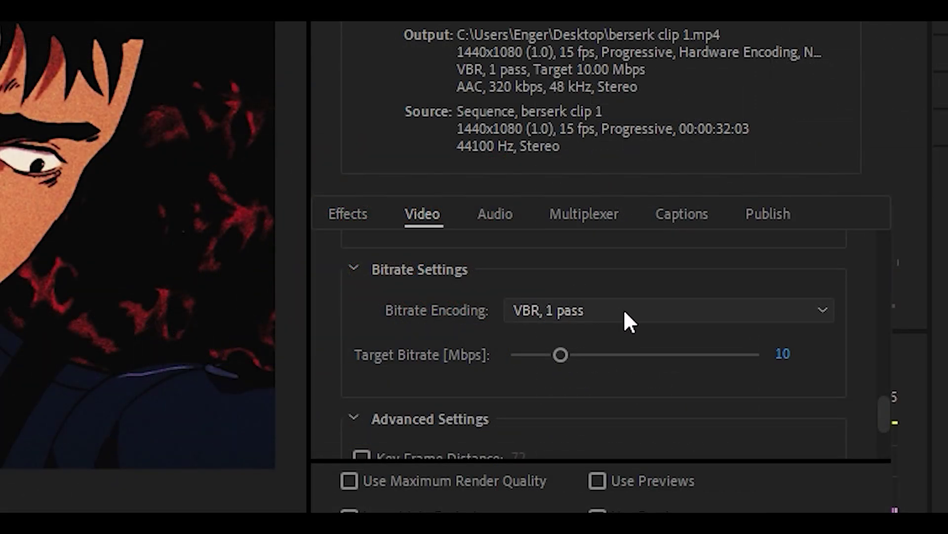
left_click(626, 312)
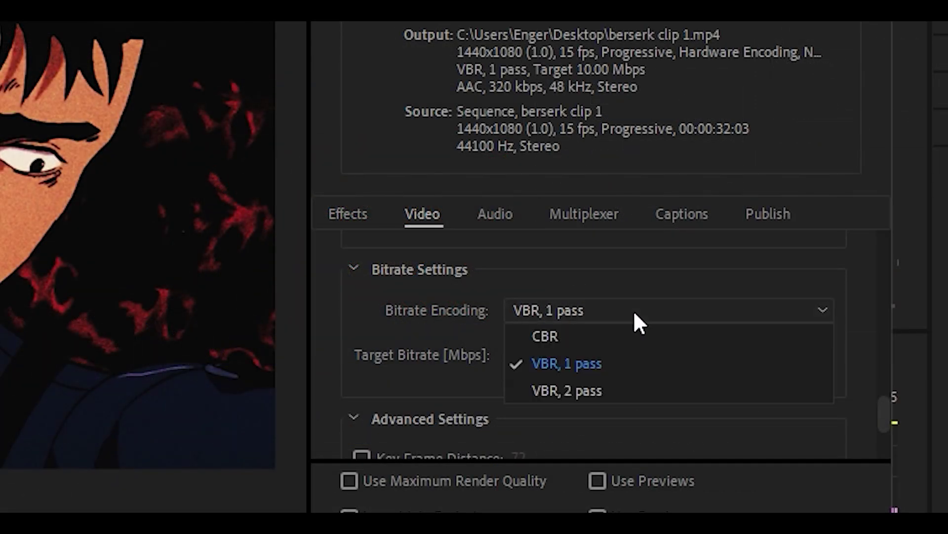
left_click(555, 336)
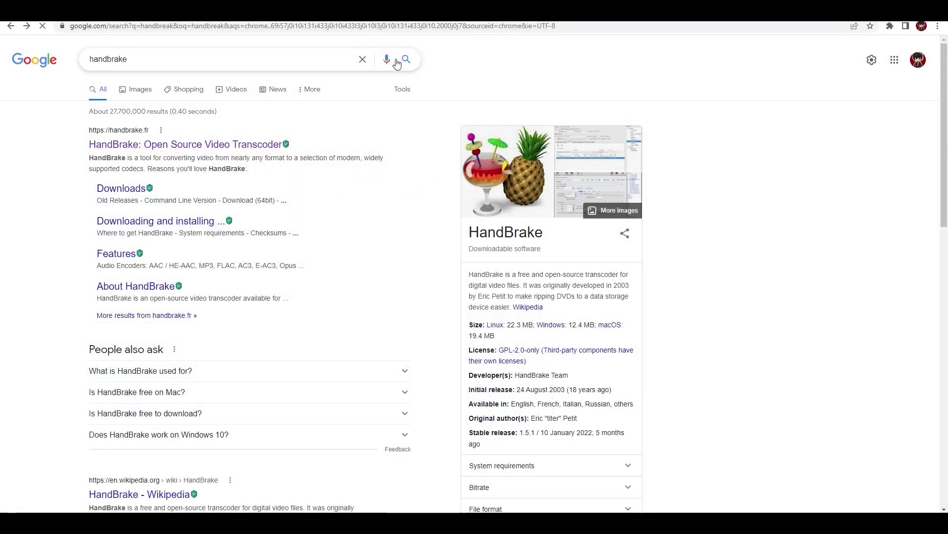
Rerun the Google search for handbrake and open the official handbrake.fr site.
left_click(406, 59)
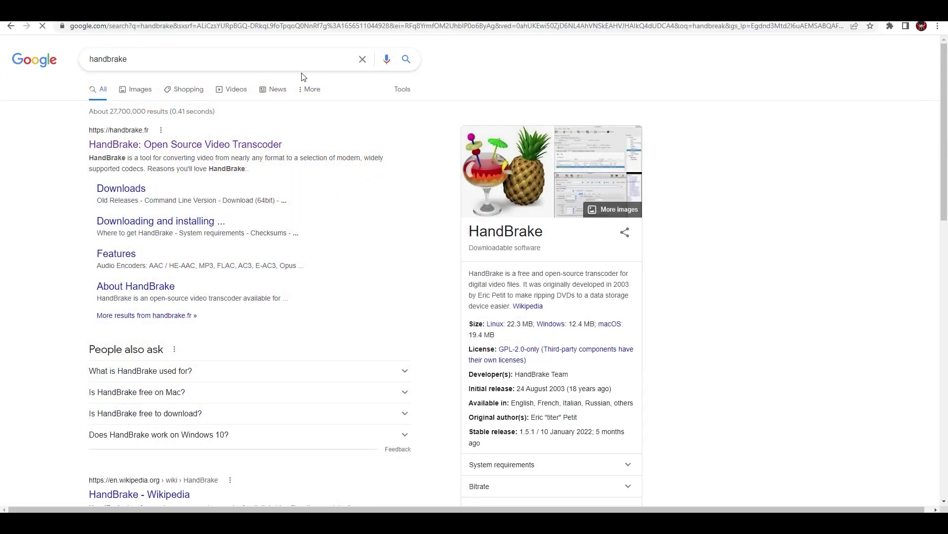
left_click(172, 145)
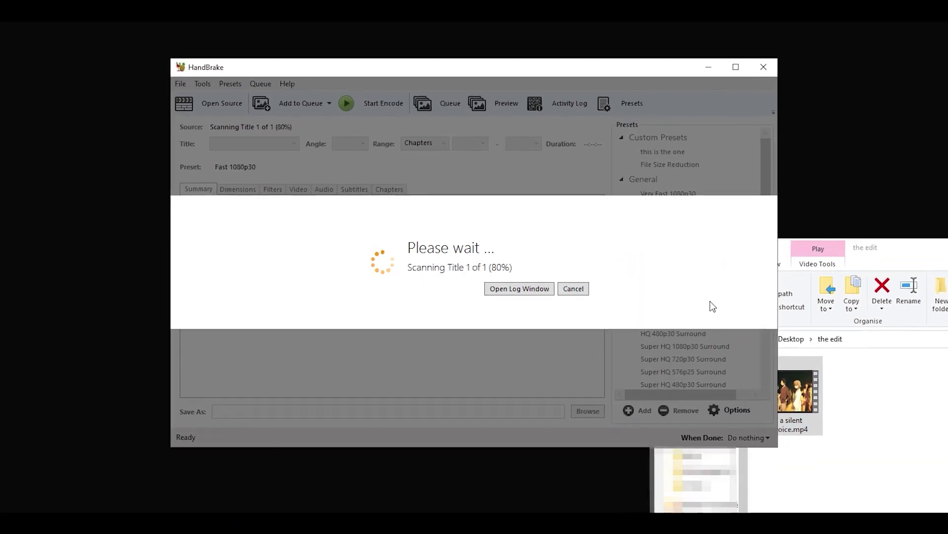
Import the File Size Reduction.json preset, fix the output file extension, and start encoding.
left_click_drag(946, 247, 410, 250)
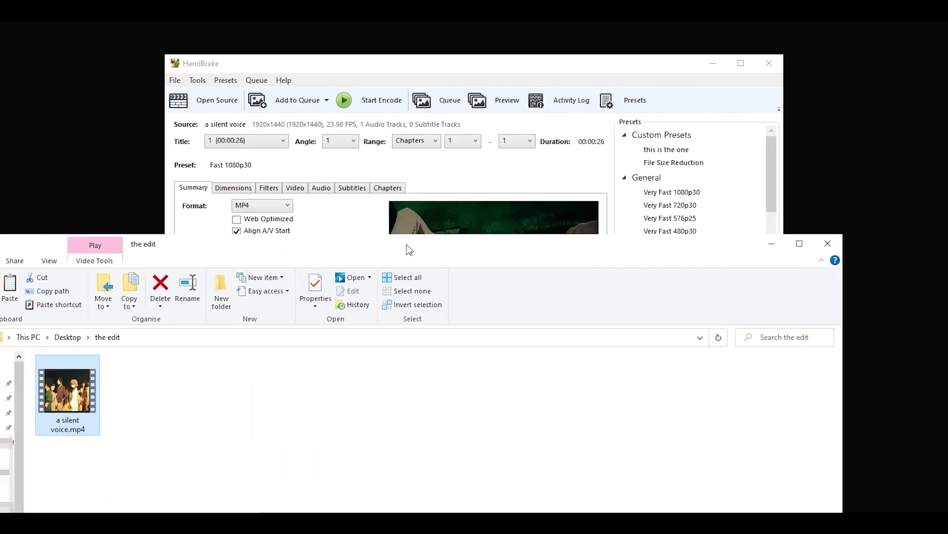
left_click(772, 244)
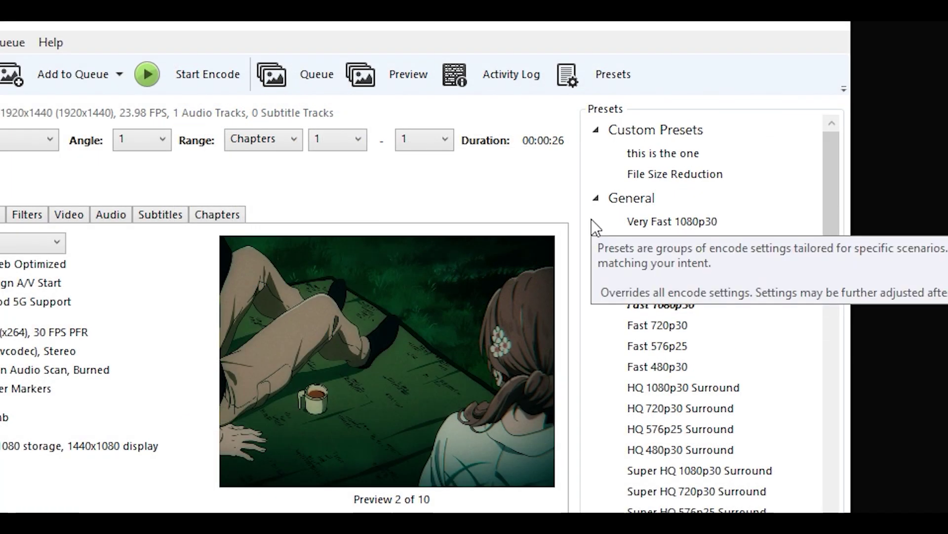
right_click(591, 218)
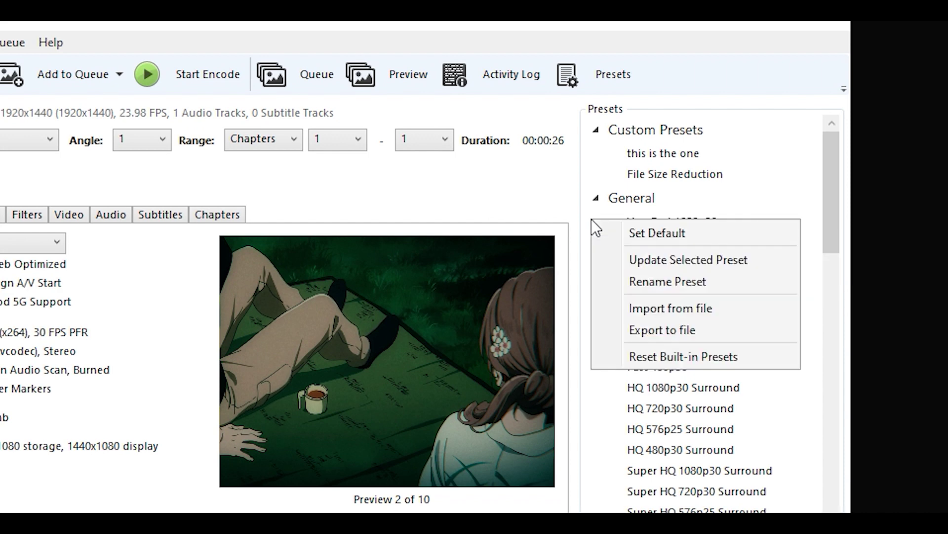
left_click(698, 307)
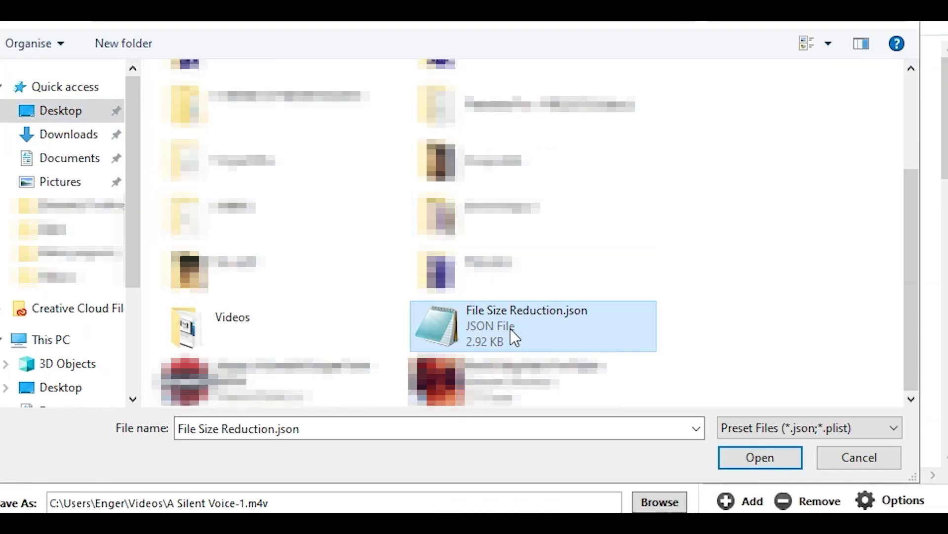
double_click(544, 337)
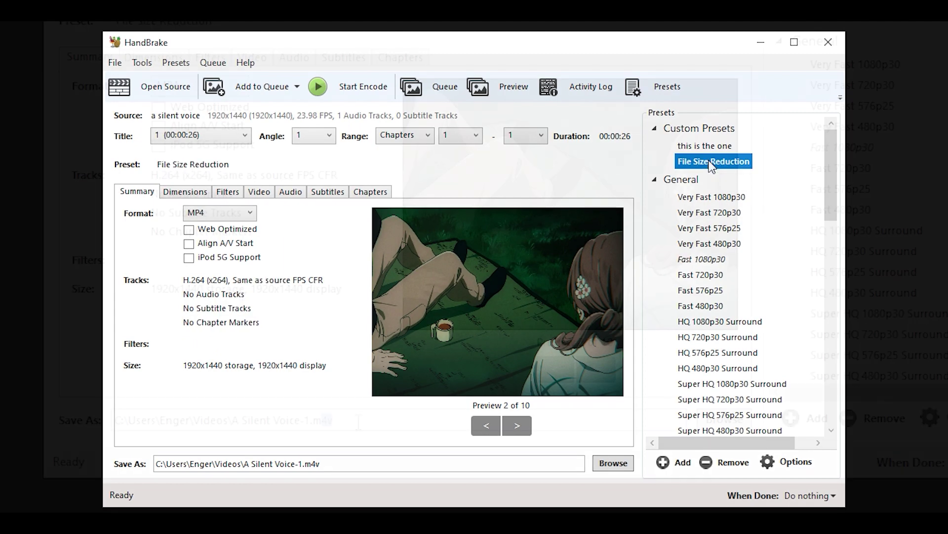
left_click_drag(312, 463, 339, 465)
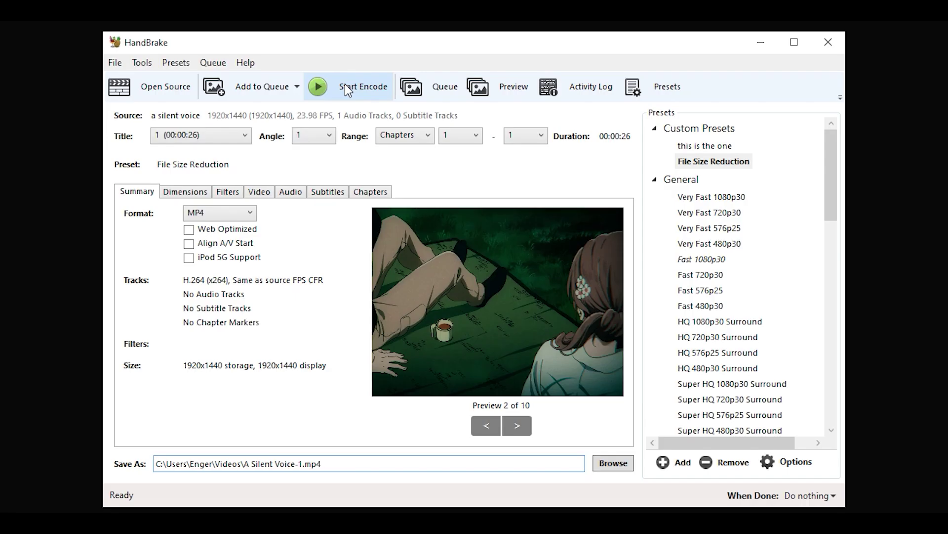
left_click(345, 84)
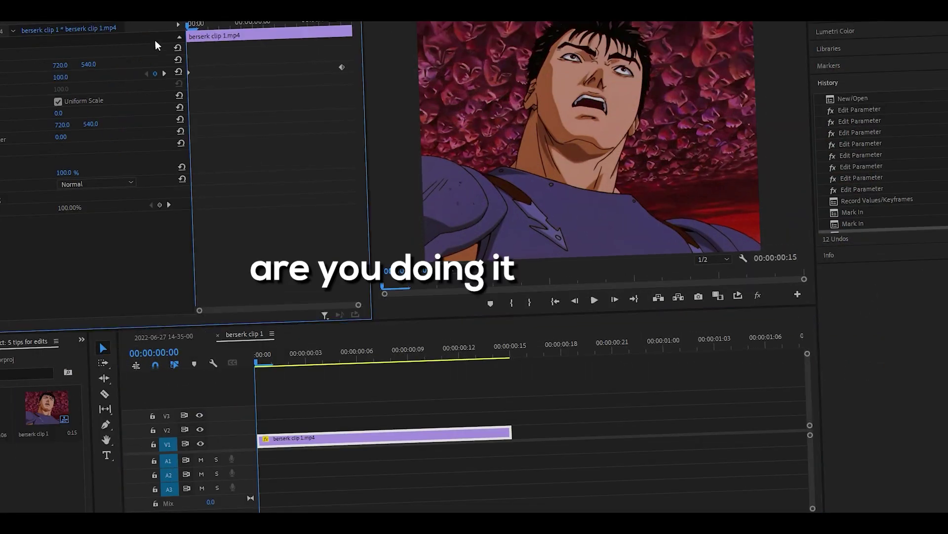
Expand Scale and ease the final Scale keyframe so the zoom slows as it arrives.
left_click_drag(484, 37, 450, 57)
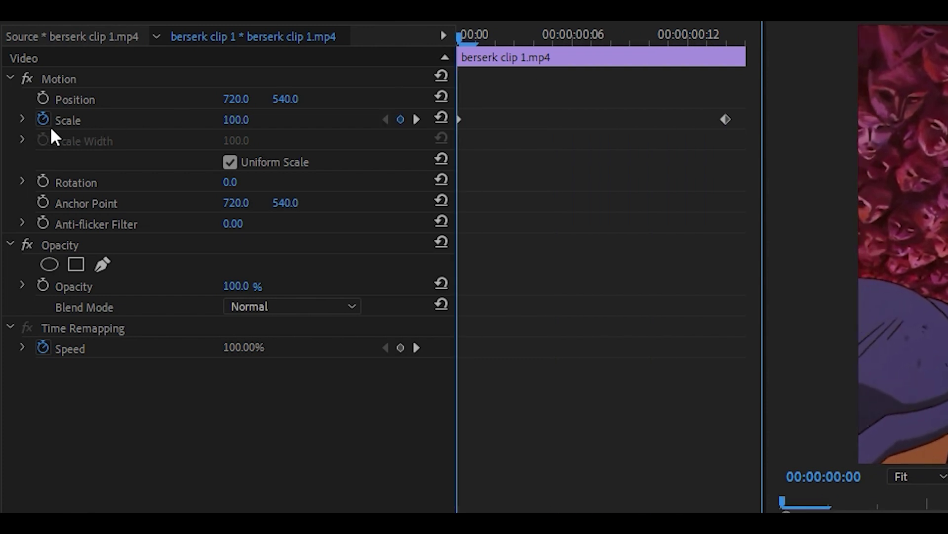
left_click(22, 119)
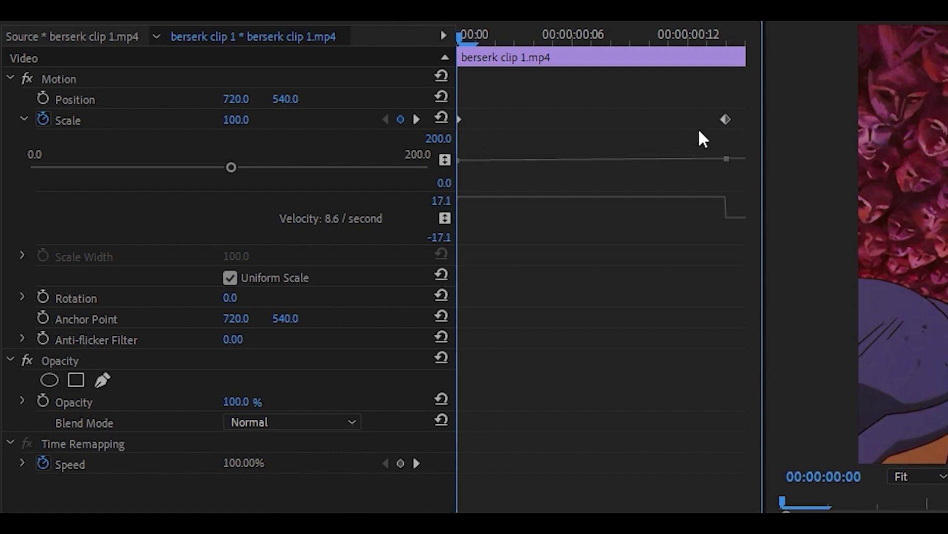
left_click(725, 119)
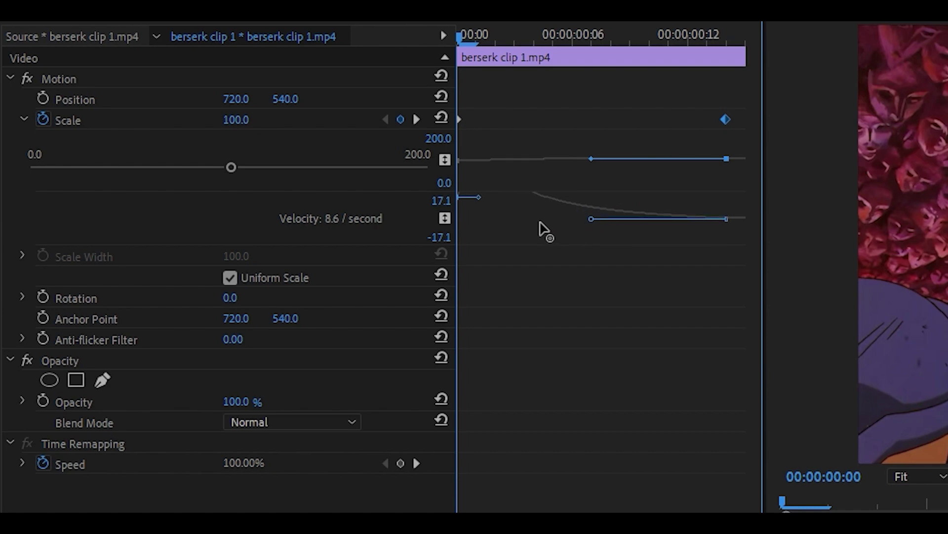
left_click_drag(539, 222, 509, 245)
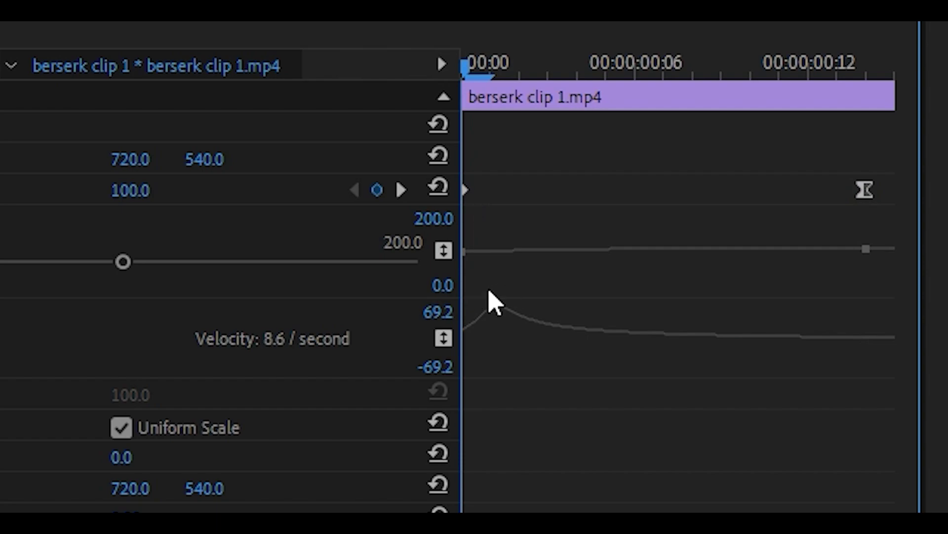
Soften the Scale speed curve near the zoom's start and replay it from the clip start.
left_click_drag(494, 332, 479, 349)
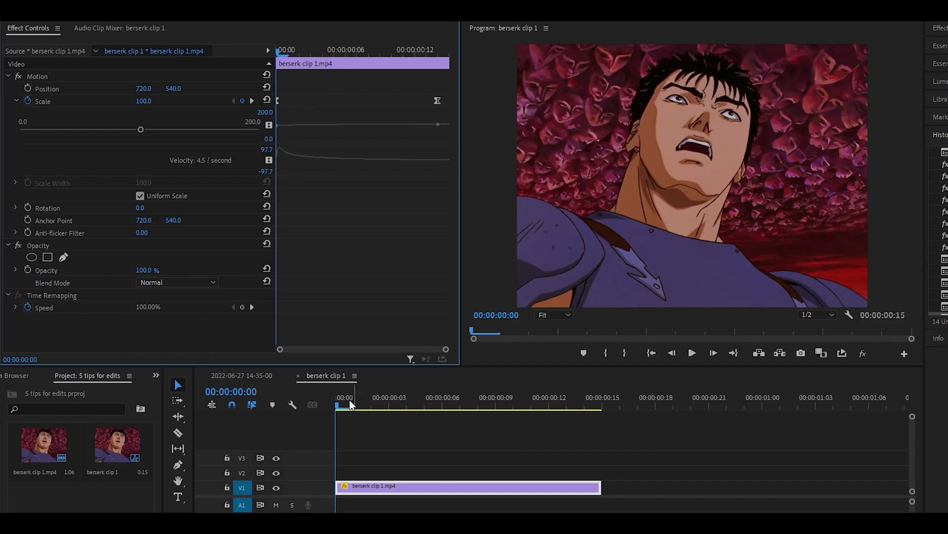
key("space")
left_click(355, 401)
key("space")
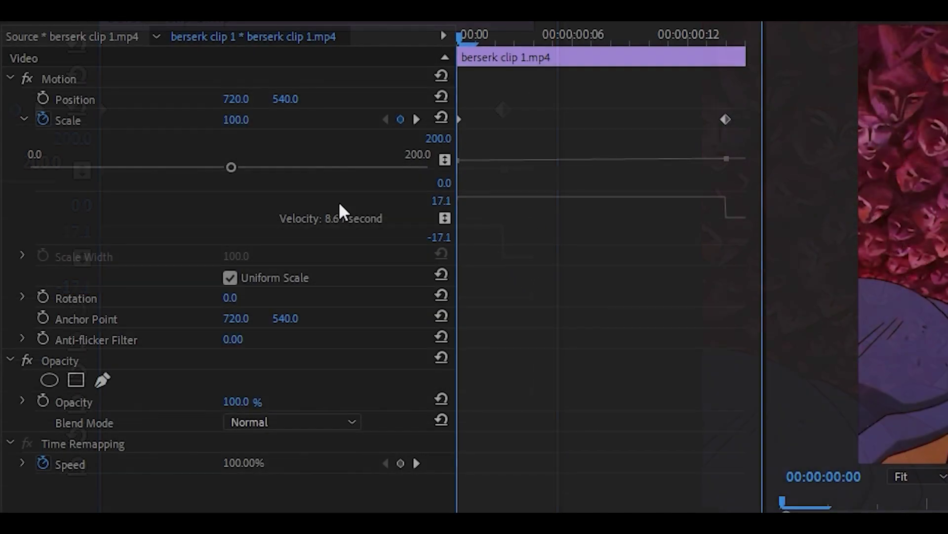
Ease the zoom out of the first Scale keyframe, bringing its velocity to 0 / second.
left_click(458, 120)
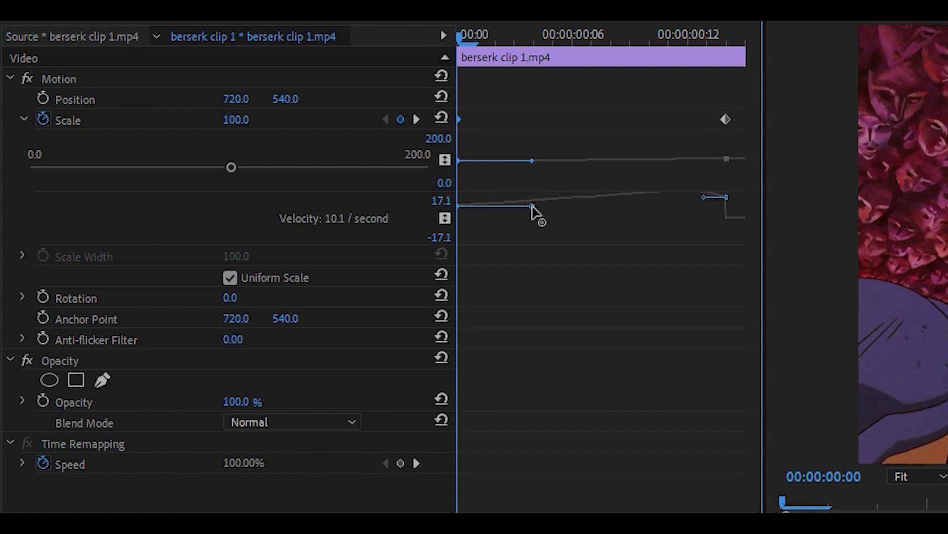
left_click_drag(546, 213, 546, 219)
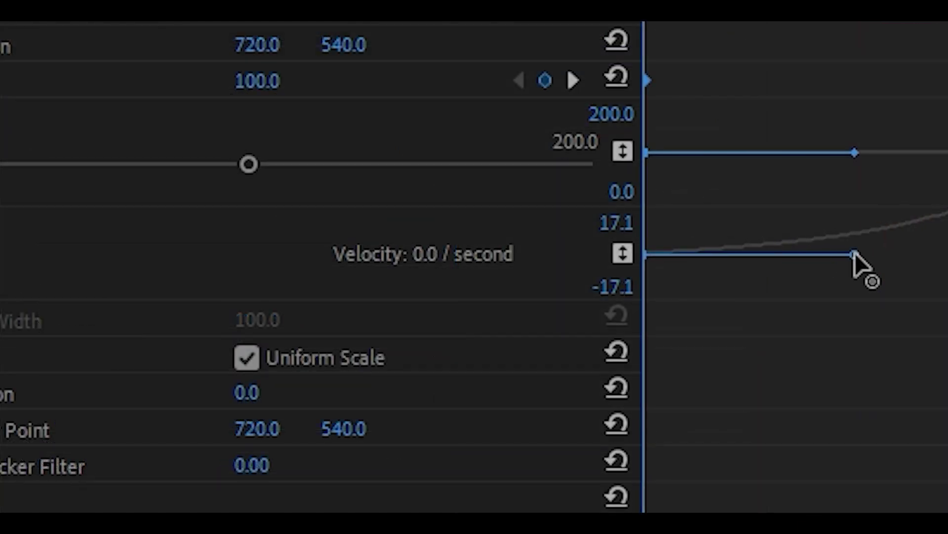
left_click_drag(860, 267, 862, 267)
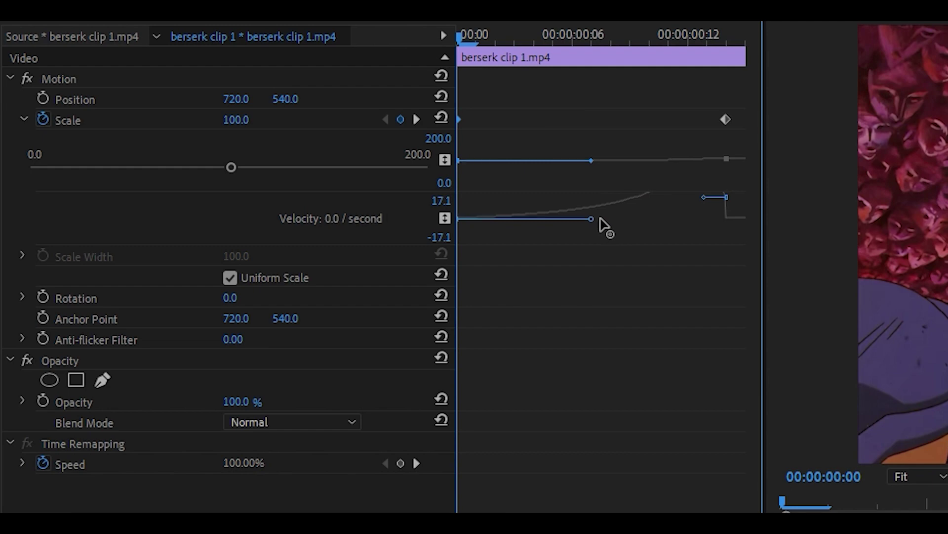
left_click(644, 239)
left_click(461, 121)
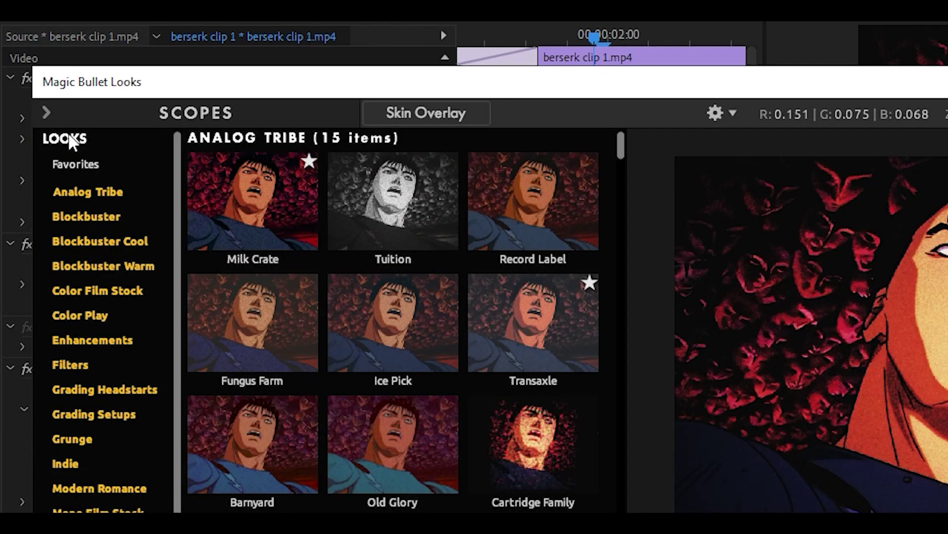
Darken the S Curve midpoint, add Renoiser film grain, and check the grain amount zoomed in.
left_click_drag(621, 144, 624, 218)
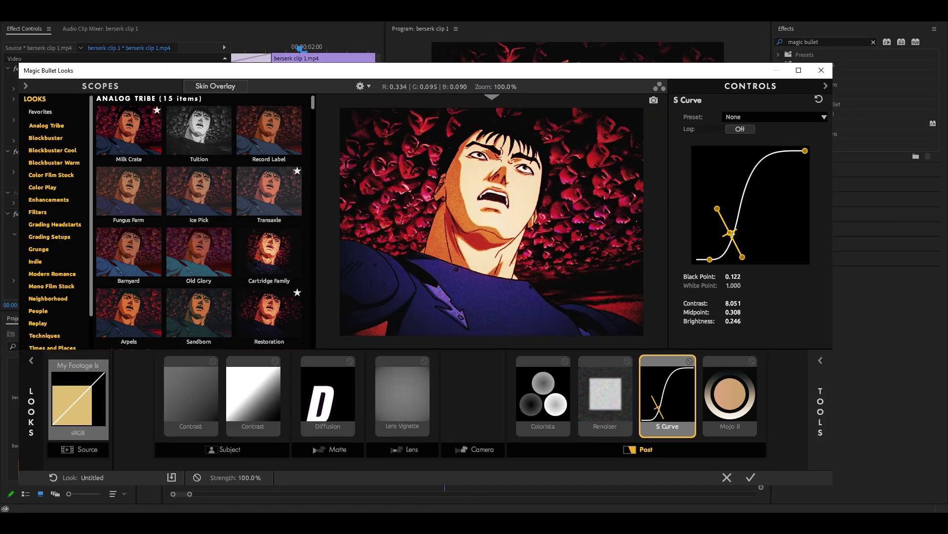
left_click_drag(736, 234, 740, 235)
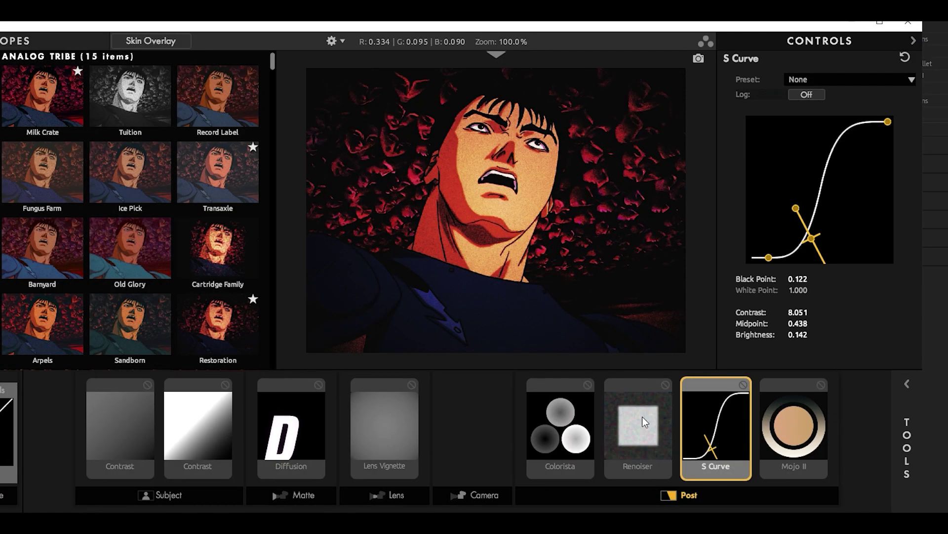
left_click(609, 386)
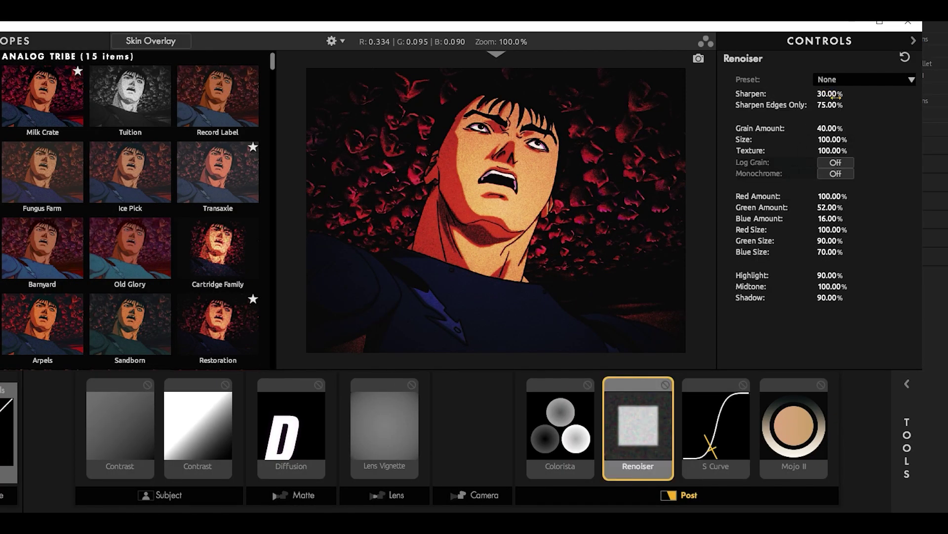
scroll(508, 184, "up", 3)
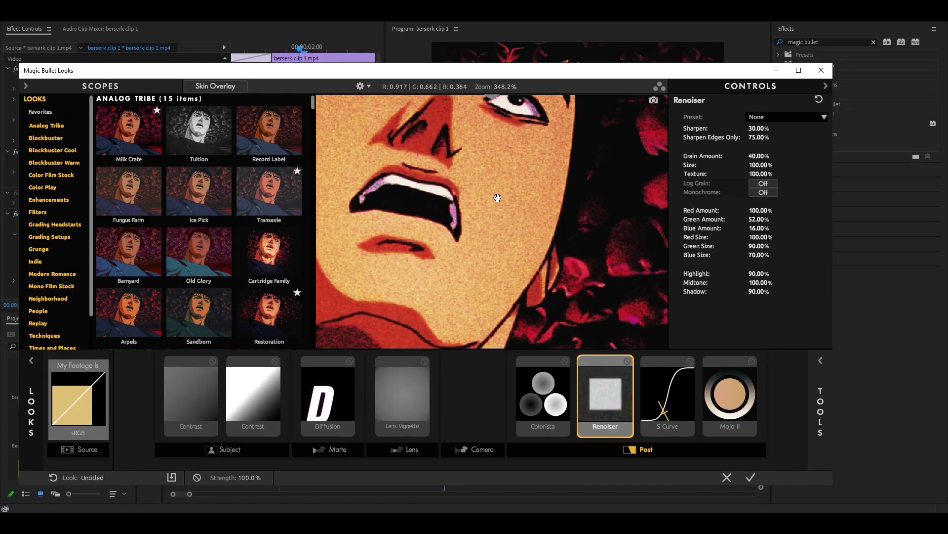
left_click_drag(507, 184, 524, 178)
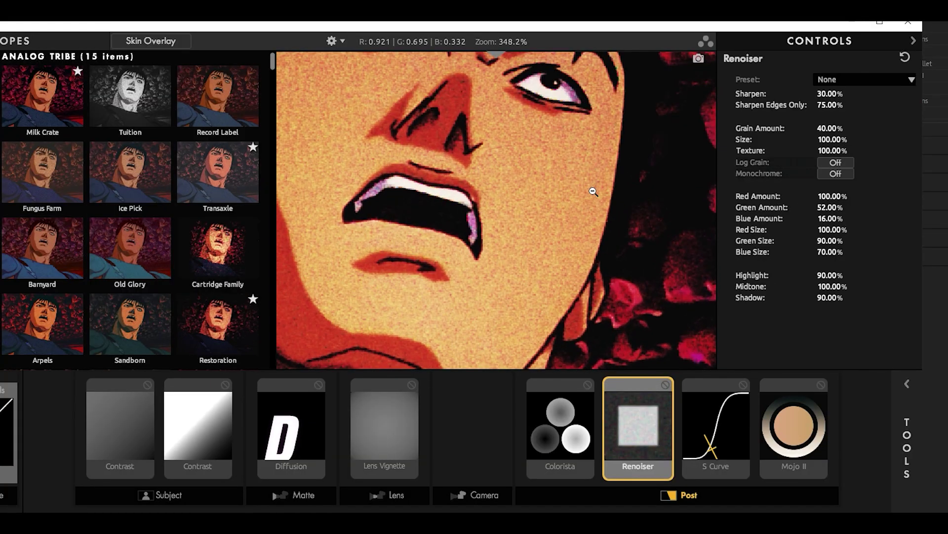
left_click_drag(593, 191, 610, 180)
left_click(566, 173, "alt")
scroll(268, 307, "down", 10)
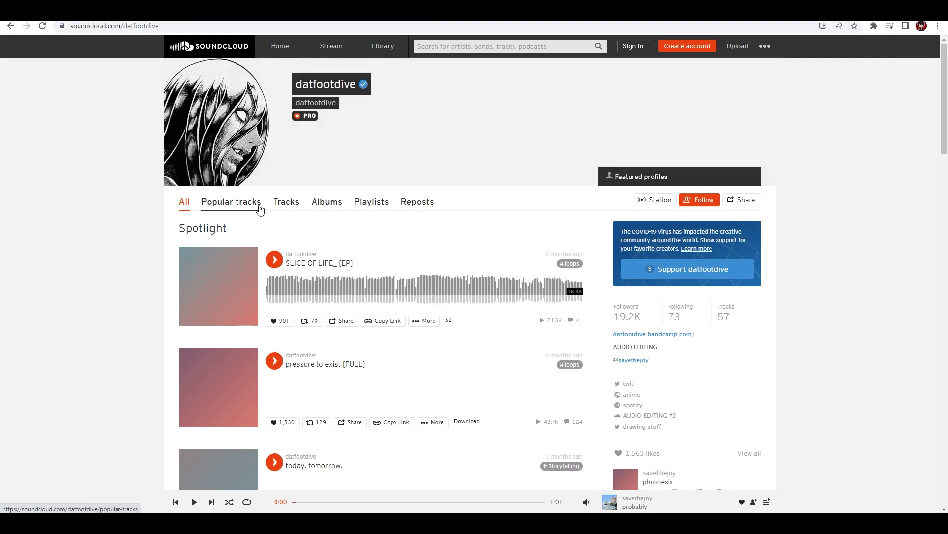
Scroll through the artist's Tracks list, then zoom the Premiere timeline out.
scroll(373, 391, "down", 5)
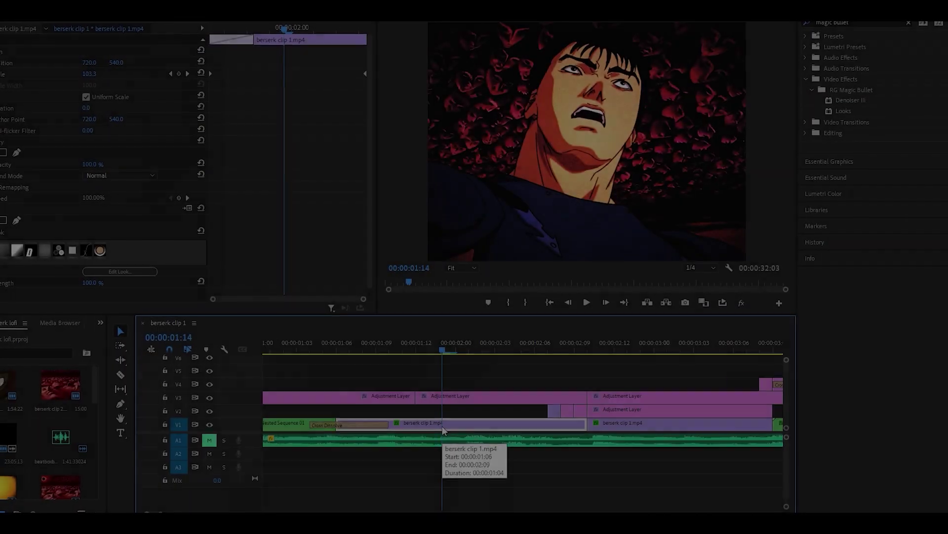
key("minus")
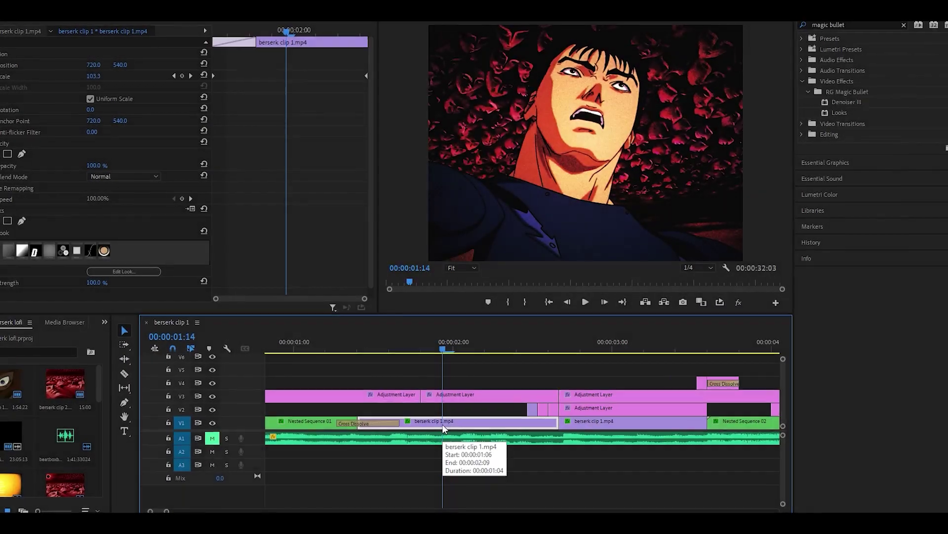